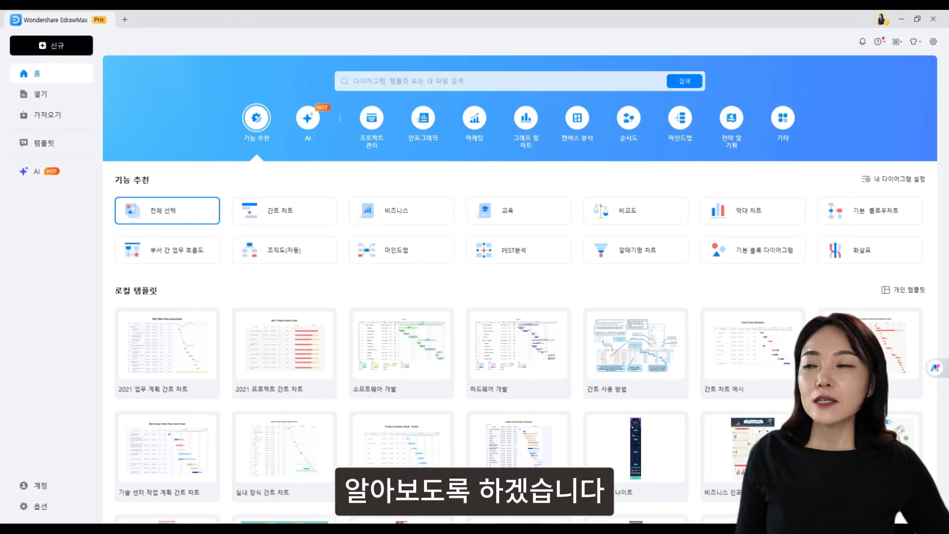
Browse the recommended diagram types, including business, education, comparison, bar chart, arrow, basic block diagram and PEST analysis templates.
left_click(189, 251)
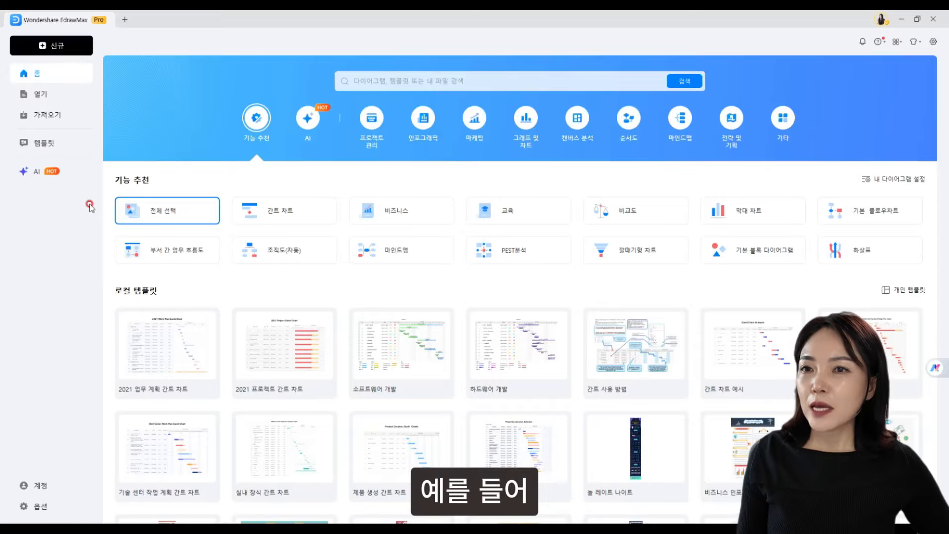
left_click(323, 212)
left_click(408, 215)
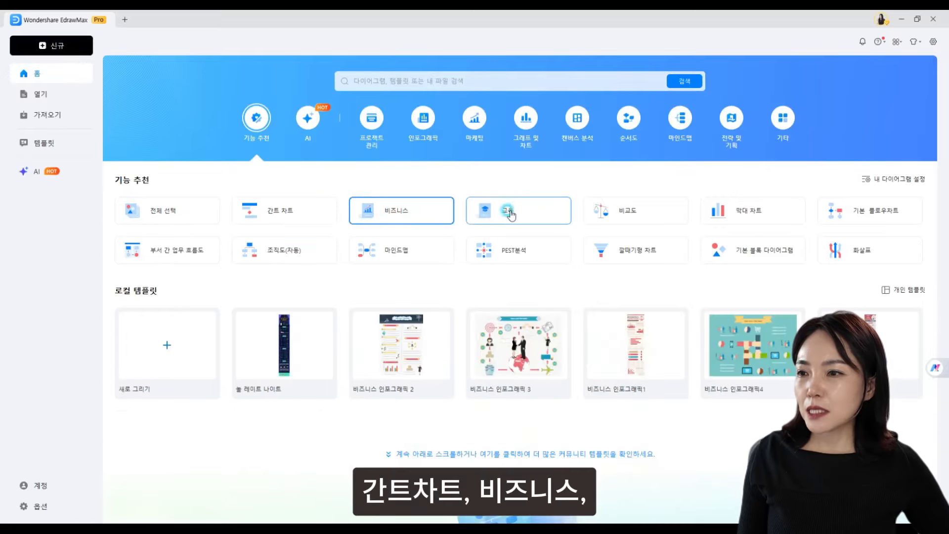
left_click(510, 212)
left_click(646, 214)
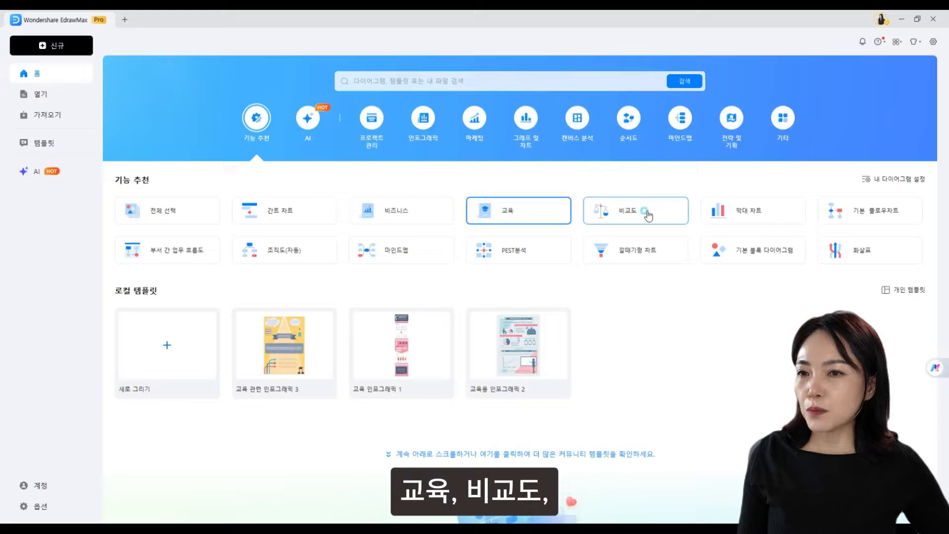
left_click(745, 212)
left_click(839, 252)
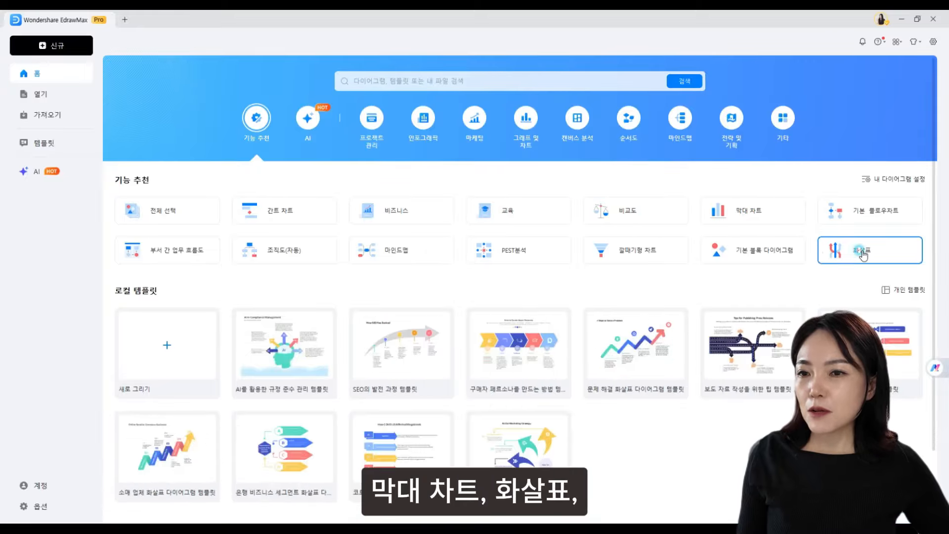
left_click(755, 259)
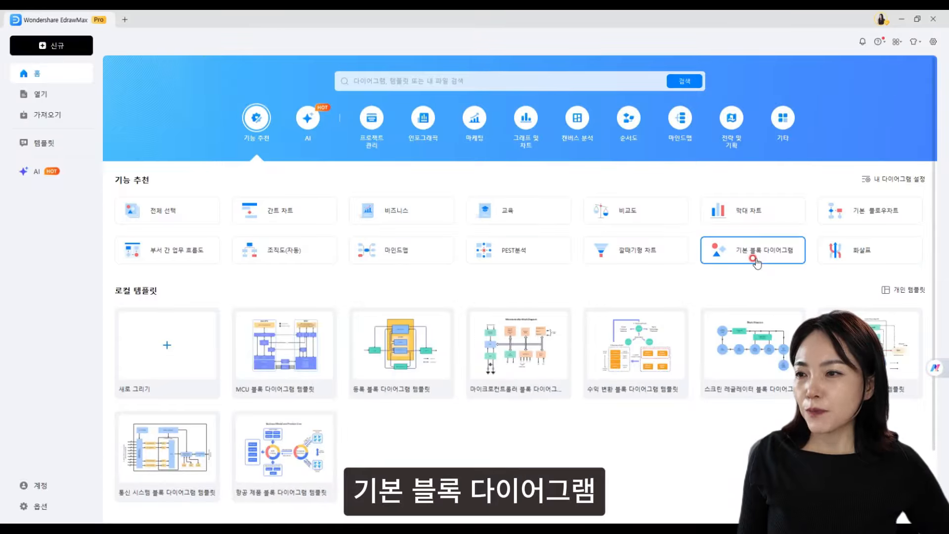
left_click(523, 250)
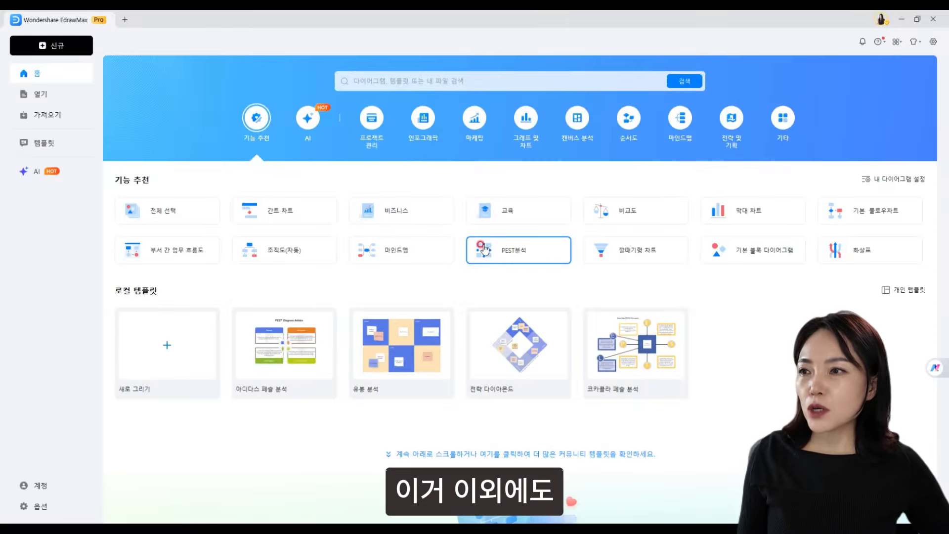
Browse the project management, infographic and marketing template categories, plus electrical engineering and floor plans among the other categories.
left_click(381, 118)
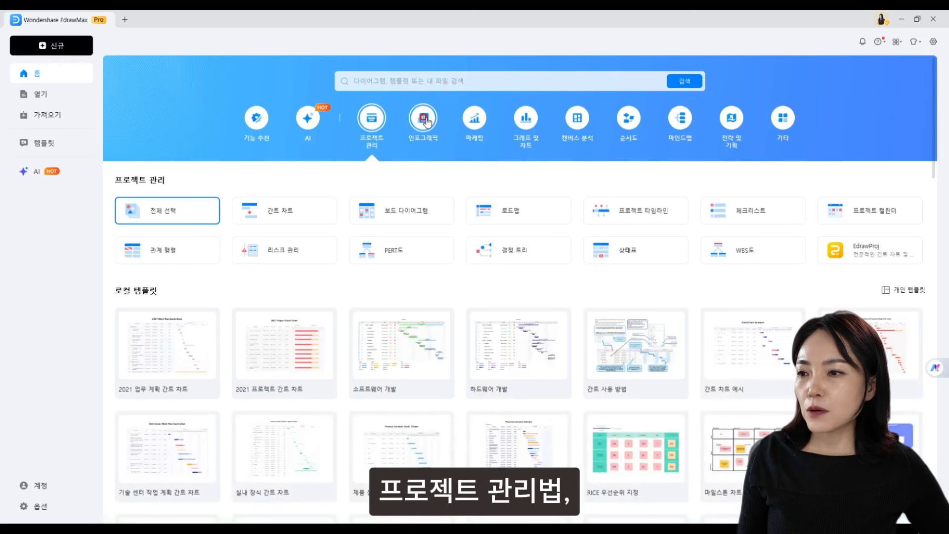
left_click(427, 120)
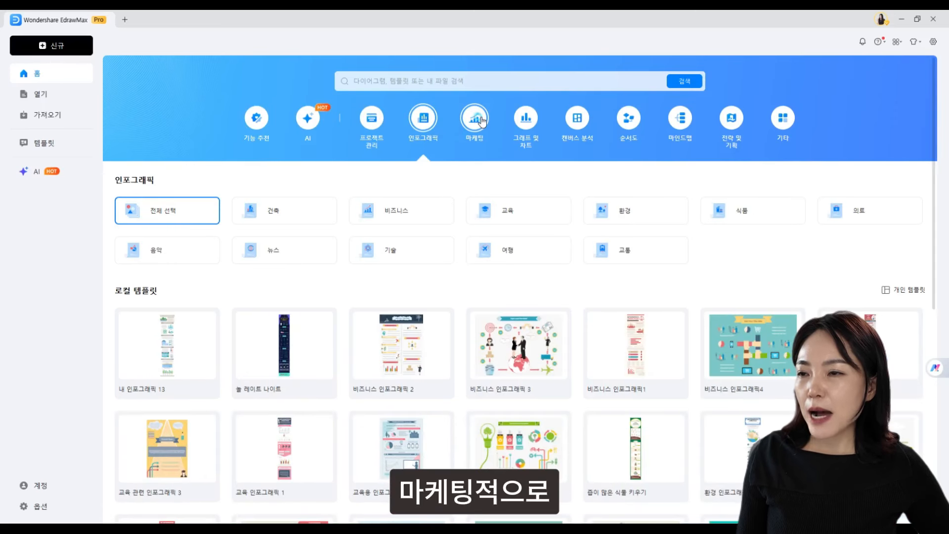
left_click(483, 121)
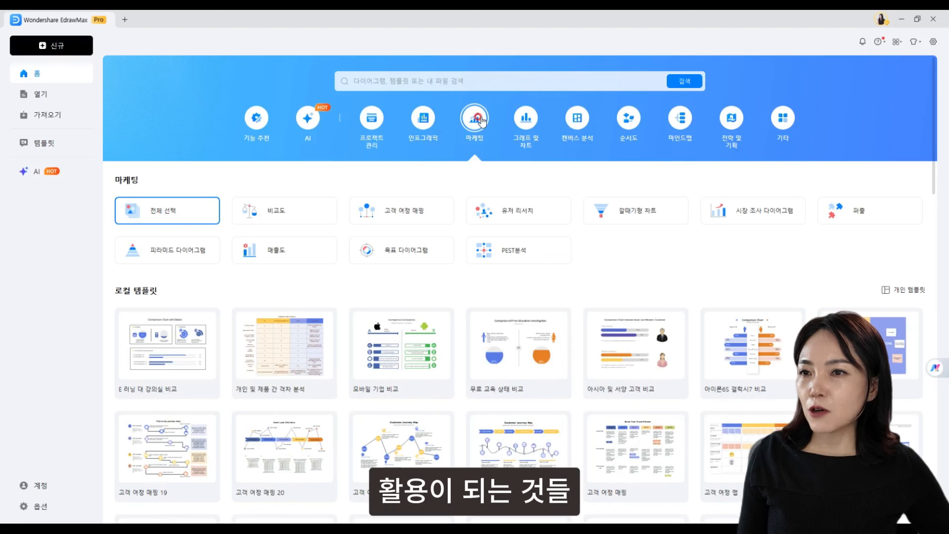
left_click(778, 127)
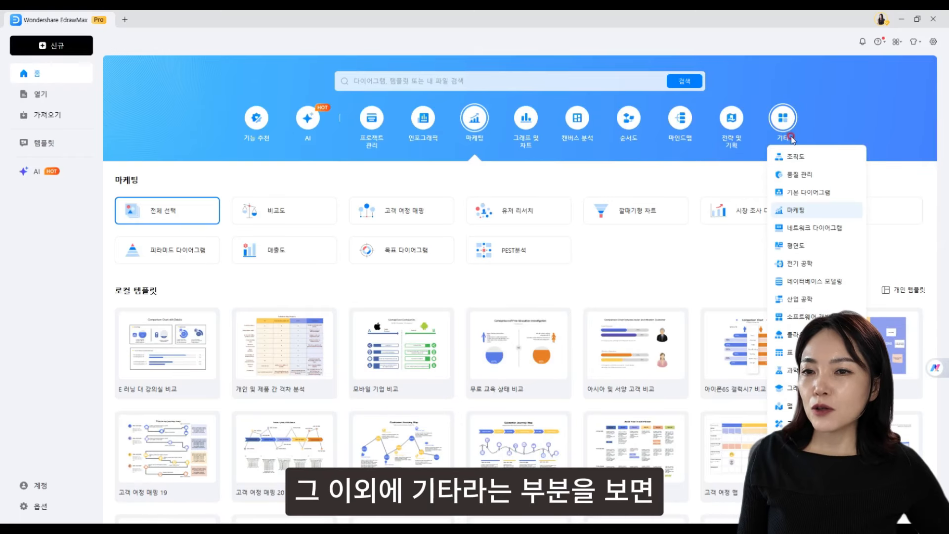
left_click(815, 265)
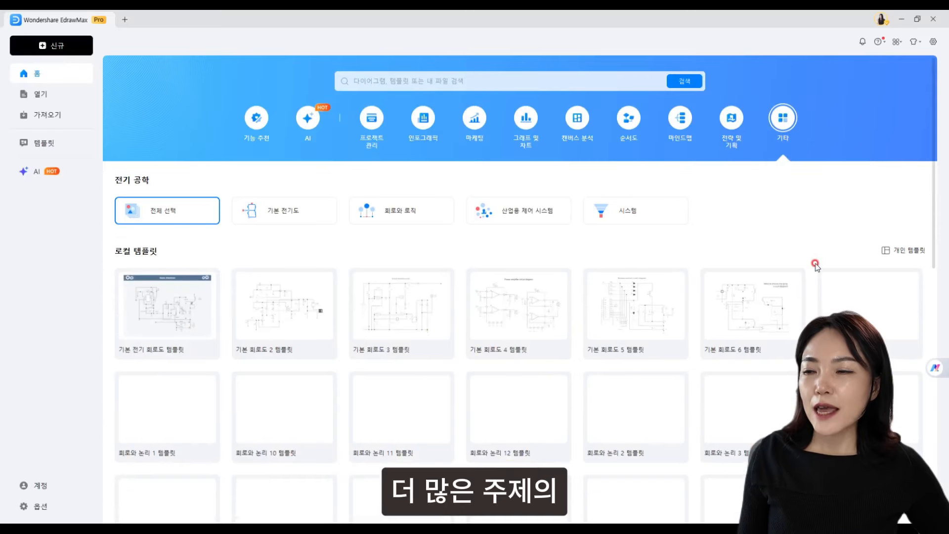
mouse_move(791, 124)
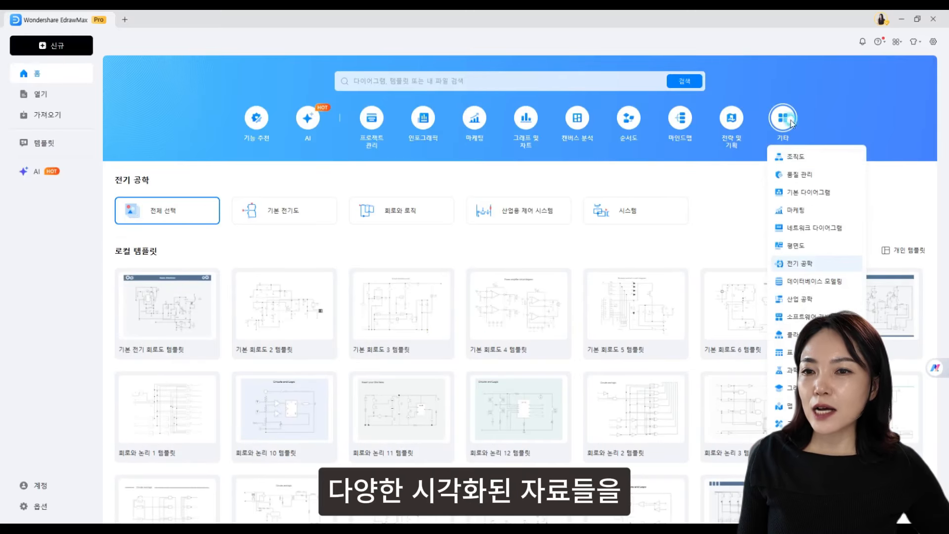
left_click(809, 246)
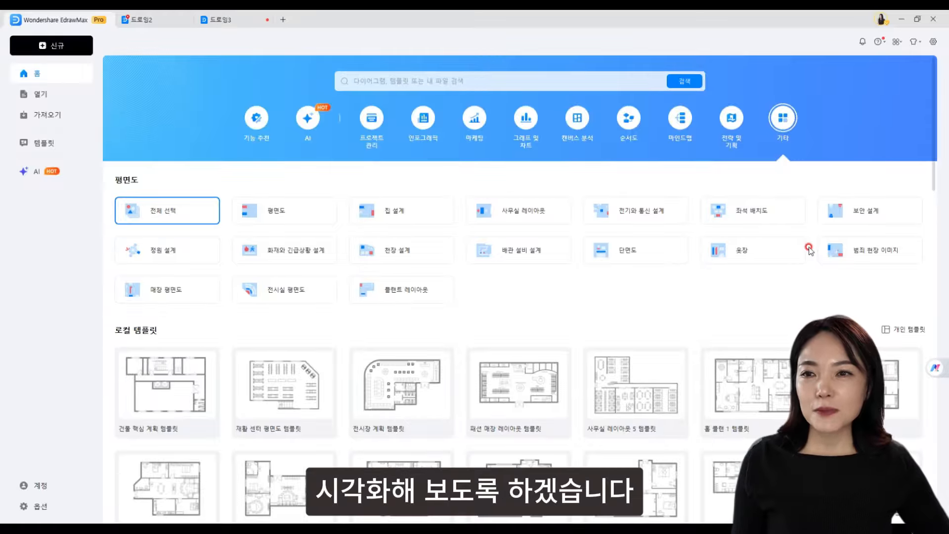
Open the "2021 업무 계획 간트 차트" template from the Gantt charts in the project management category.
left_click(374, 117)
left_click(279, 213)
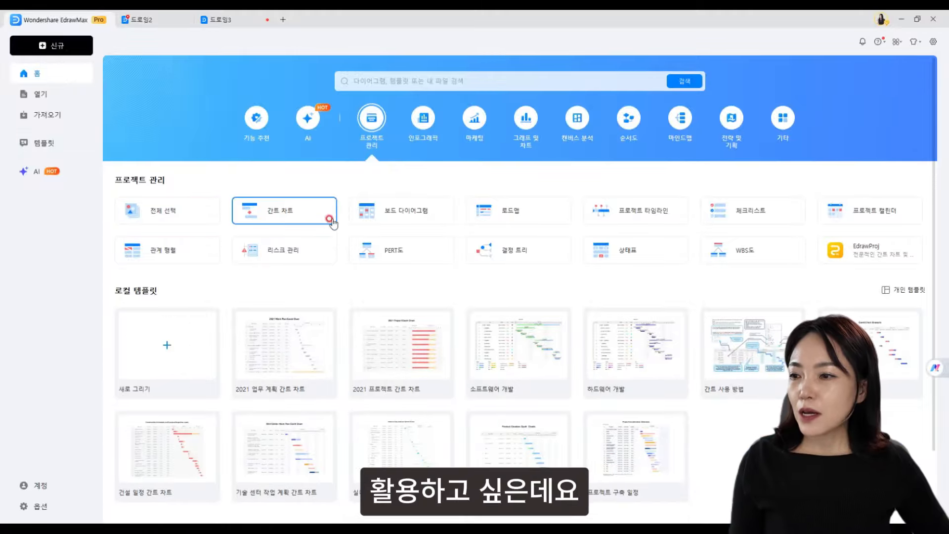
left_click(295, 211)
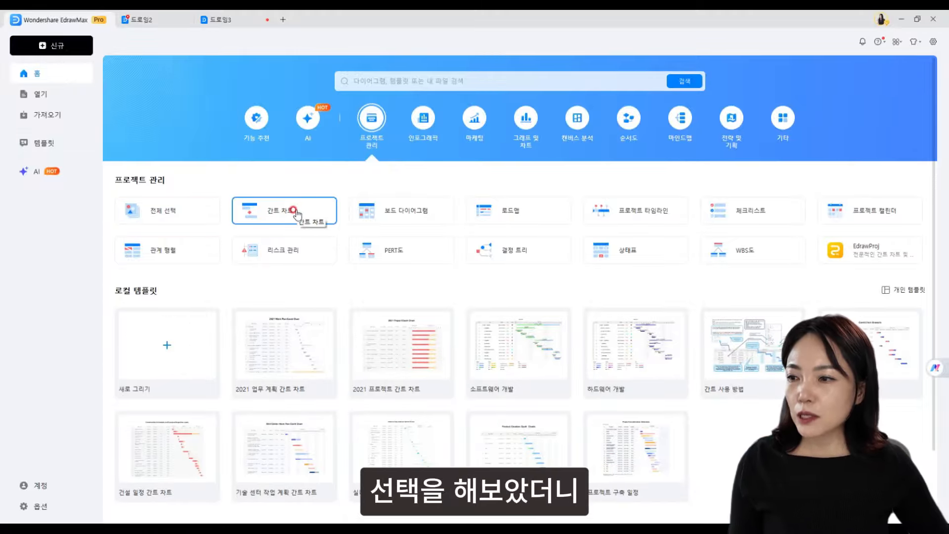
left_click(296, 348)
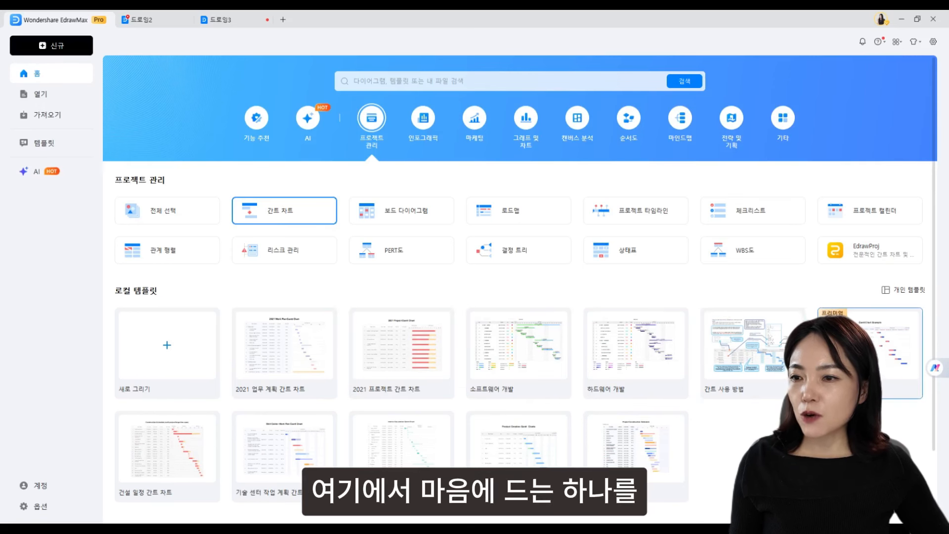
left_click(289, 422)
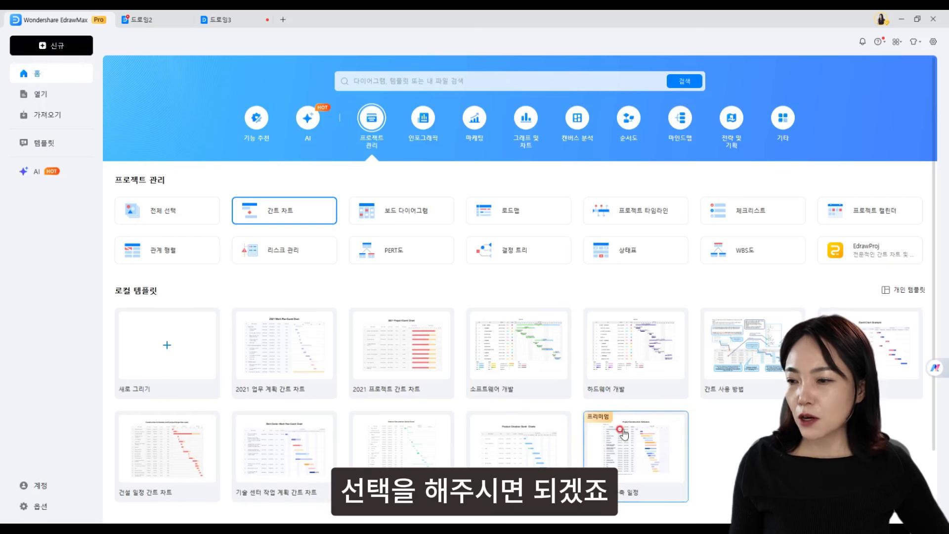
left_click(270, 376)
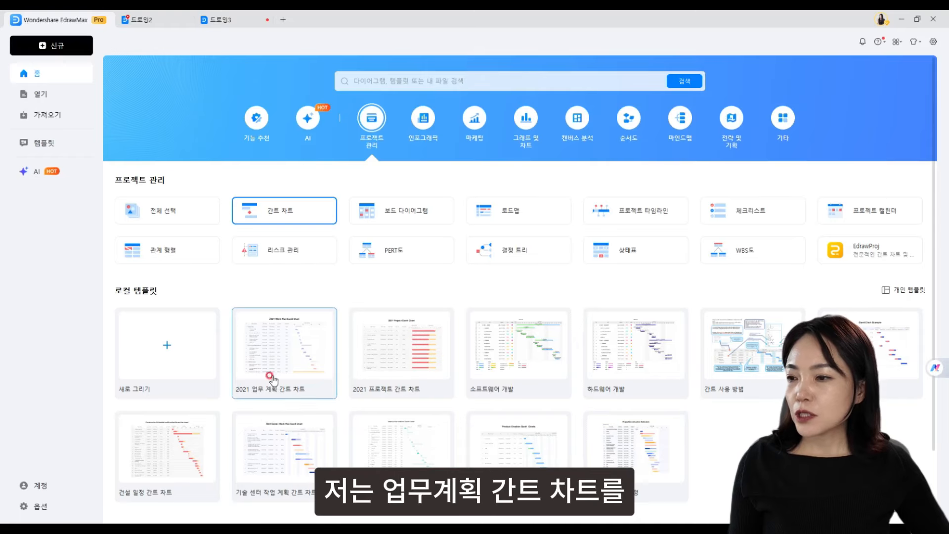
left_click(289, 347)
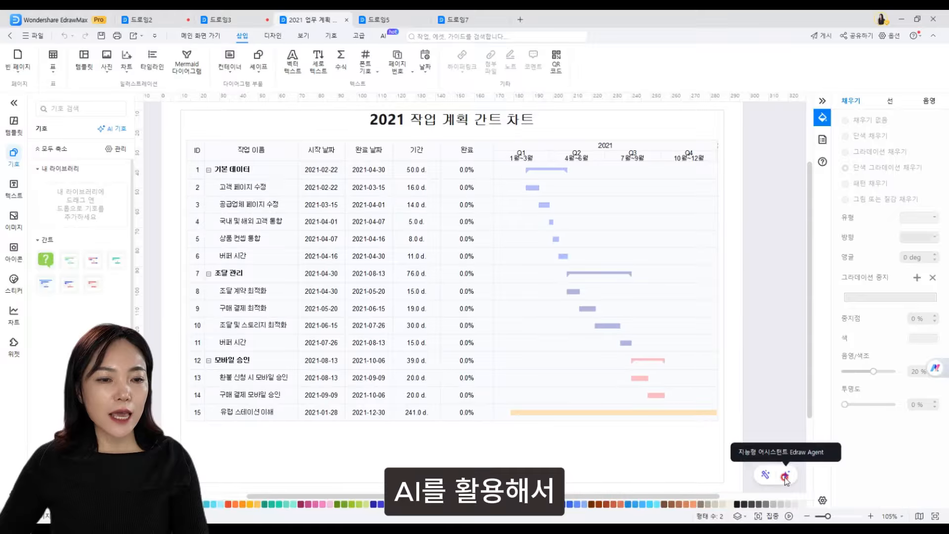
Open Edraw Agent and attach the file "2026년 신규 서비스 런칭 프로젝트 일정.xlsx" to the request.
left_click(786, 477)
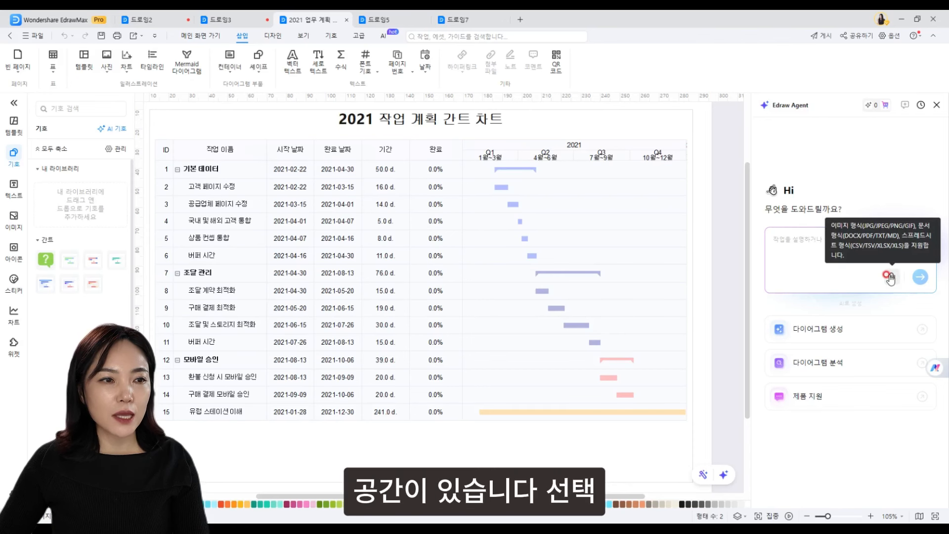
left_click(890, 278)
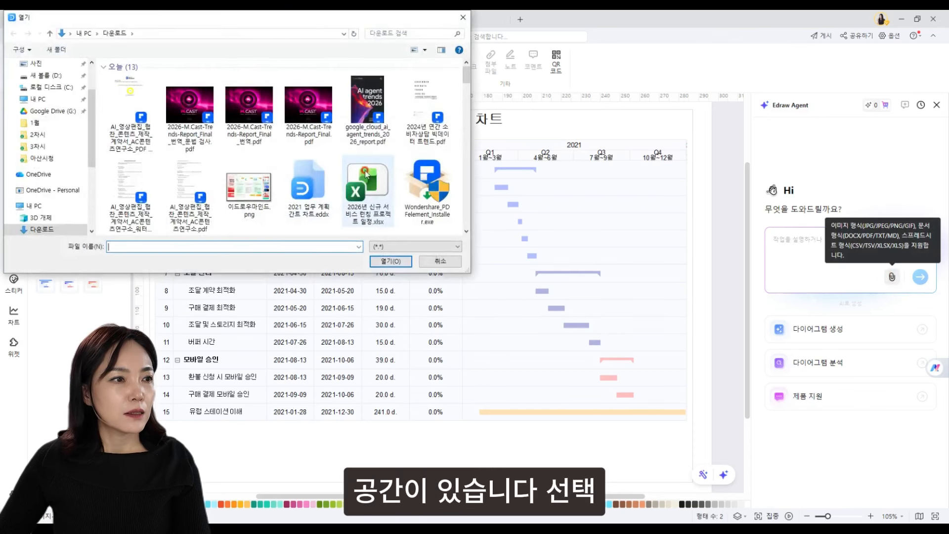
left_click(383, 193)
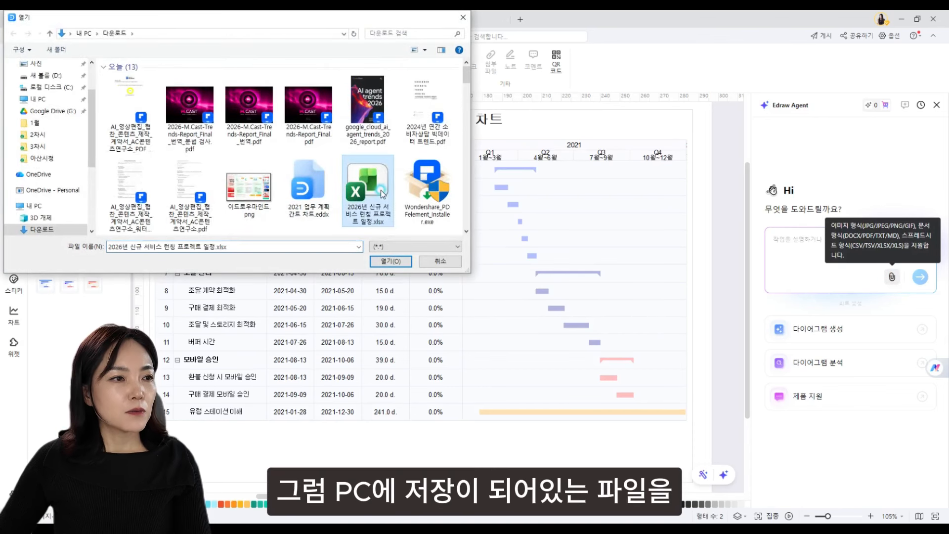
left_click(391, 261)
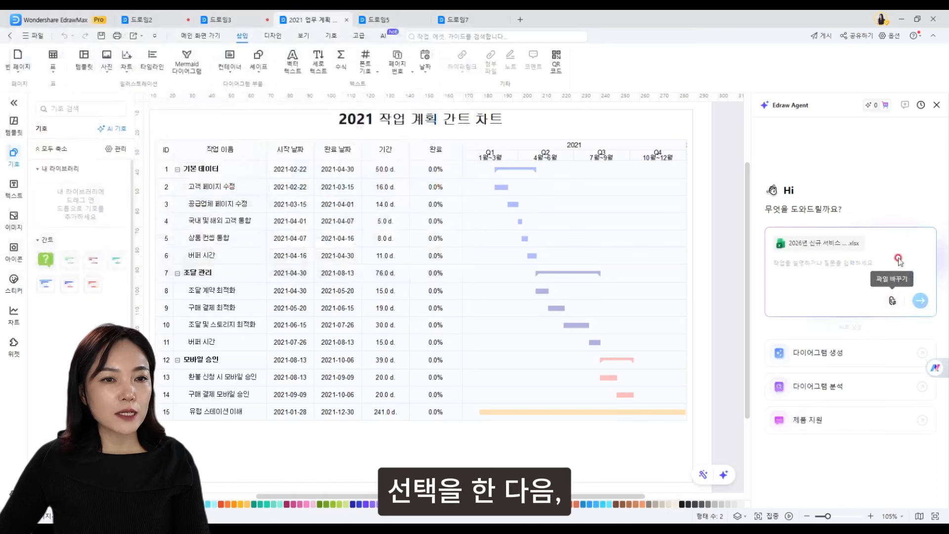
Send the agent the prompt "왼쪽의 계획 간트 차트의 형식에 맞게 업로드한 파일의 내용으로 변경하여 간트 차트를 만들어줘".
left_click(800, 264)
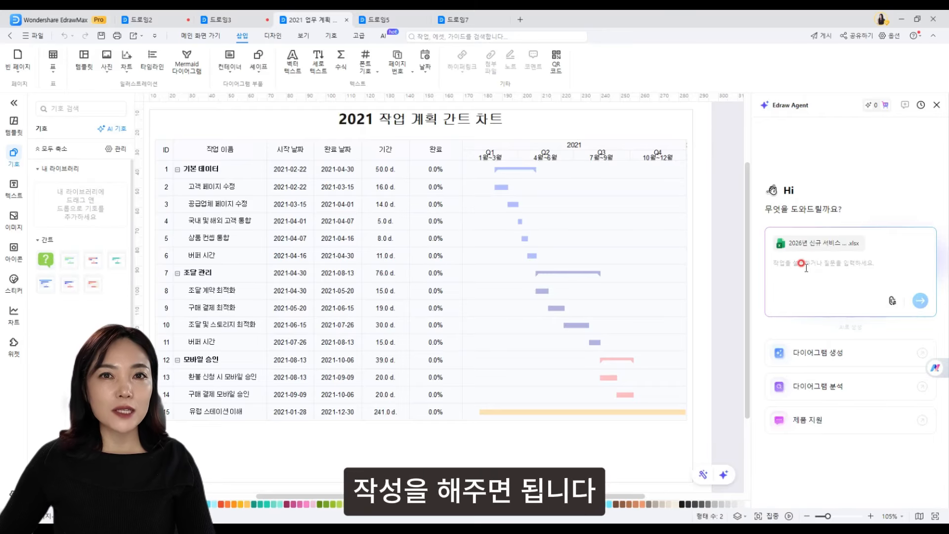
type("왼쪽의")
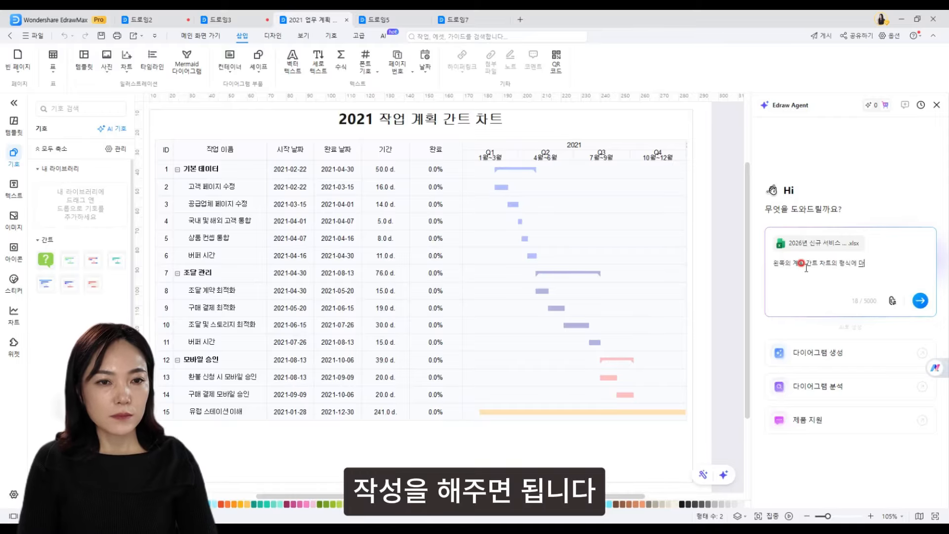
type("계획 간트 차트의 형식에 맞게 업로드한 파일의 내용")
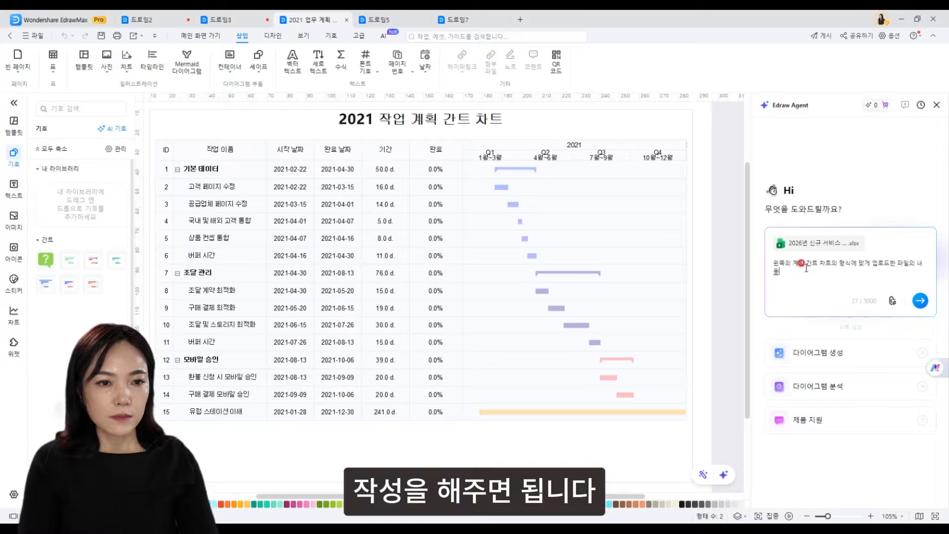
type("으로 비")
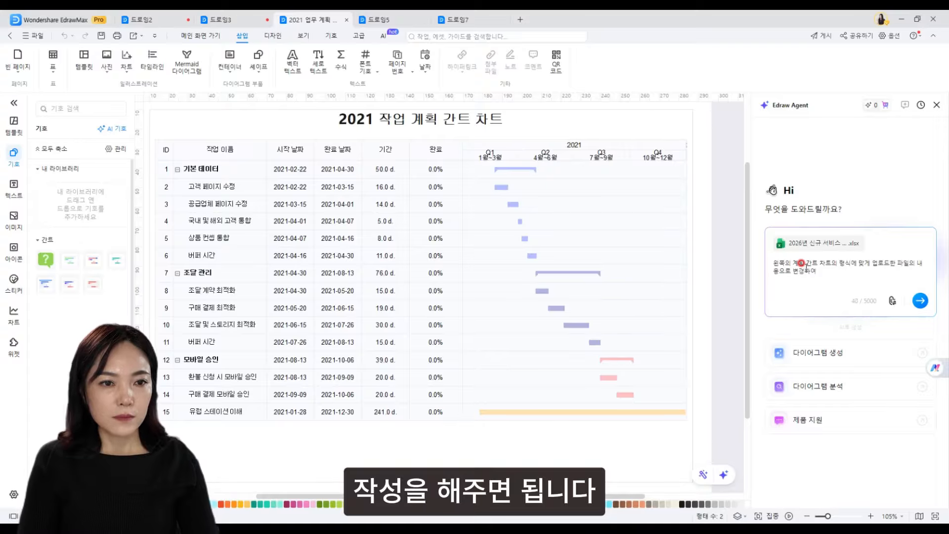
type("경하여 간트 차트를 만들어줘")
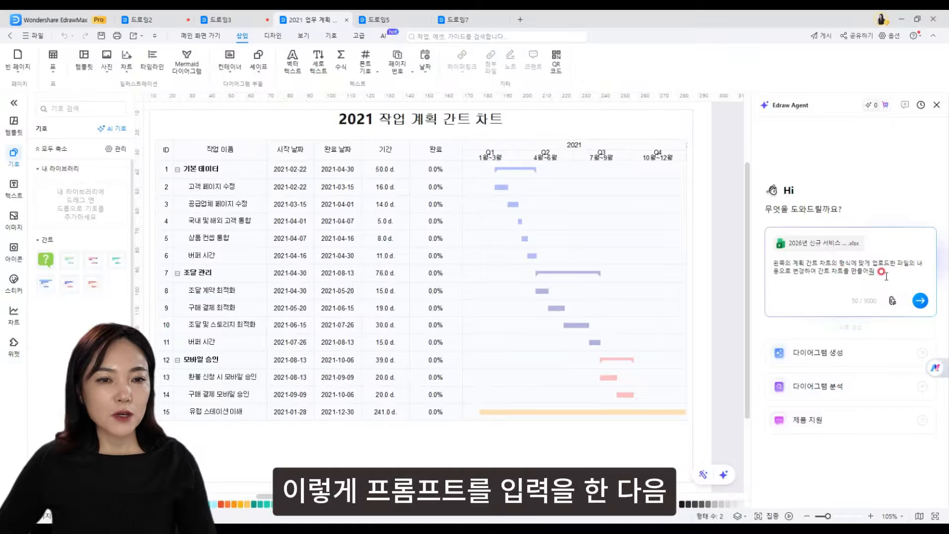
left_click(920, 303)
left_click(921, 304)
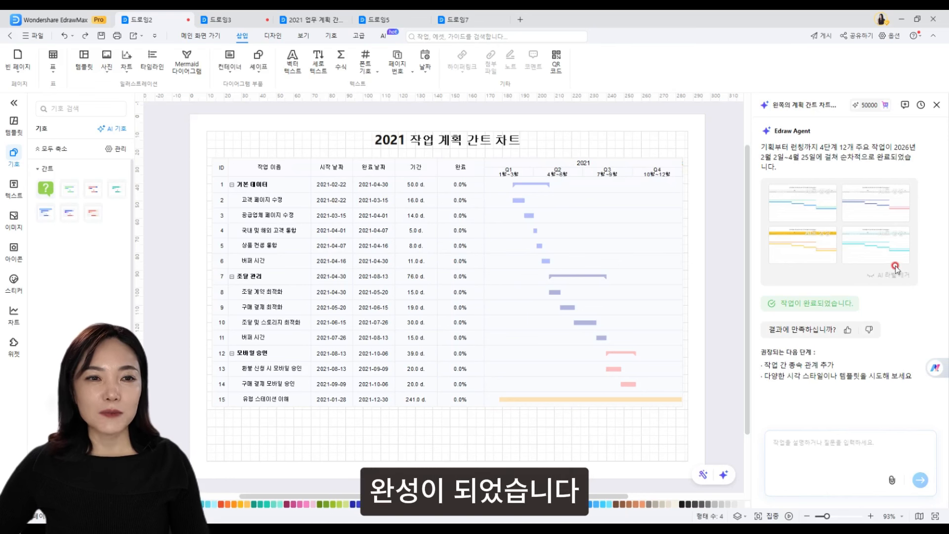
Preview the first and second generated Gantt chart variants at full size, closing each preview.
left_click(805, 199)
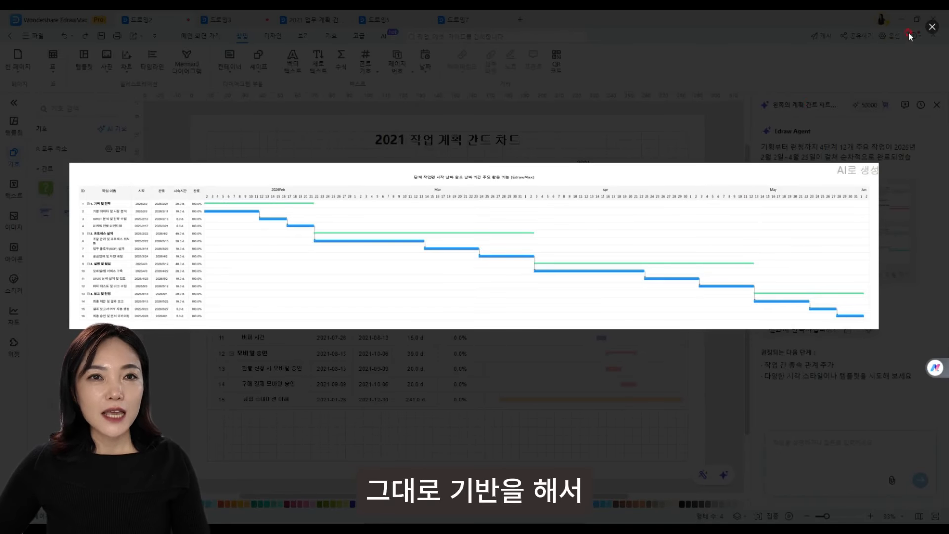
left_click(933, 27)
mouse_move(878, 198)
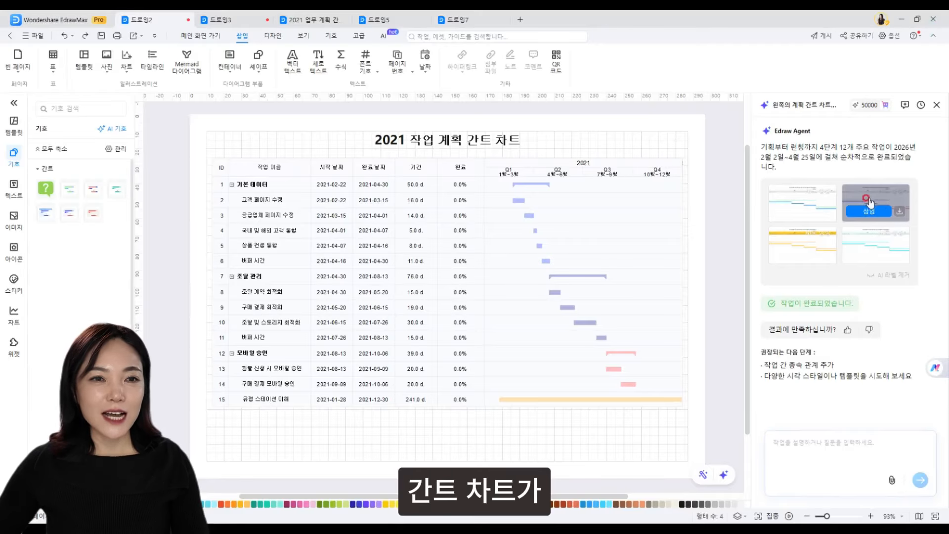
left_click(878, 198)
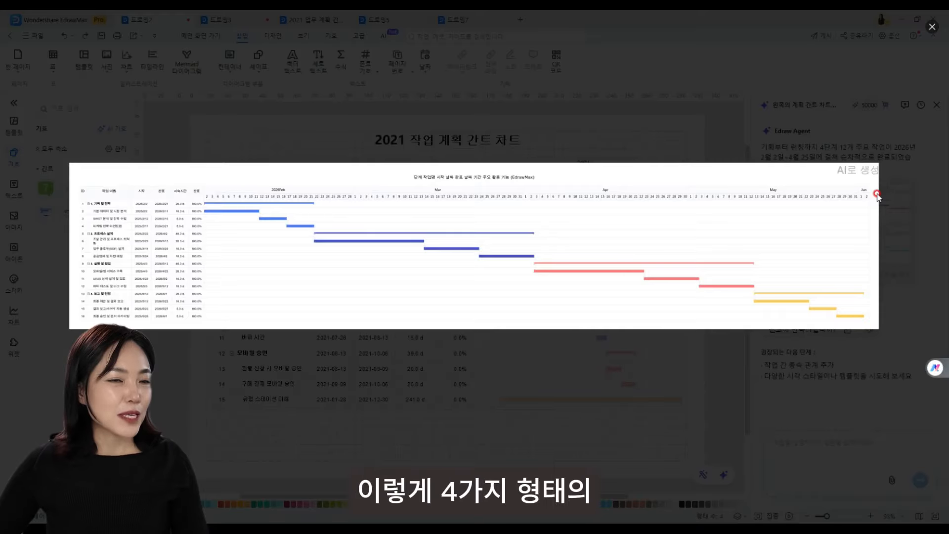
left_click(933, 27)
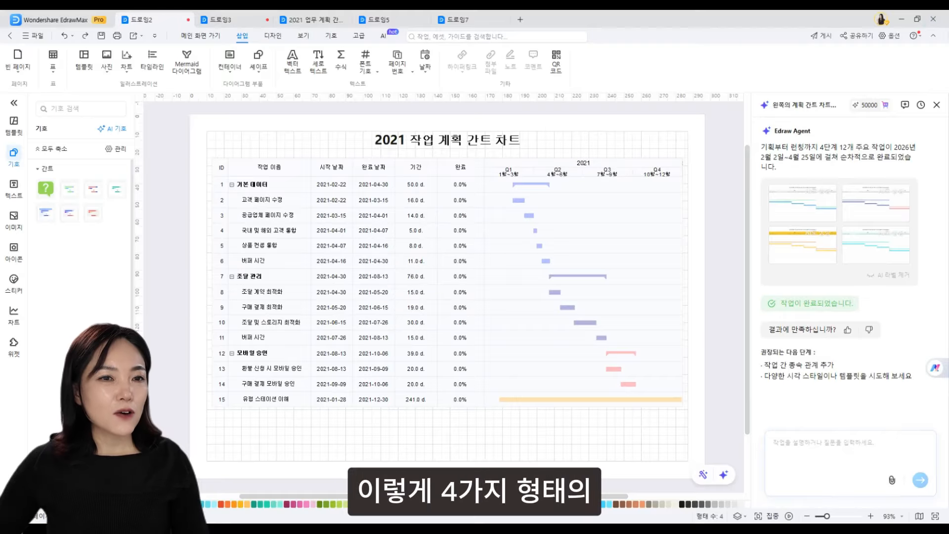
Insert the yellow generated Gantt chart into the drawing and preview the turquoise variant at full size.
left_click(785, 258)
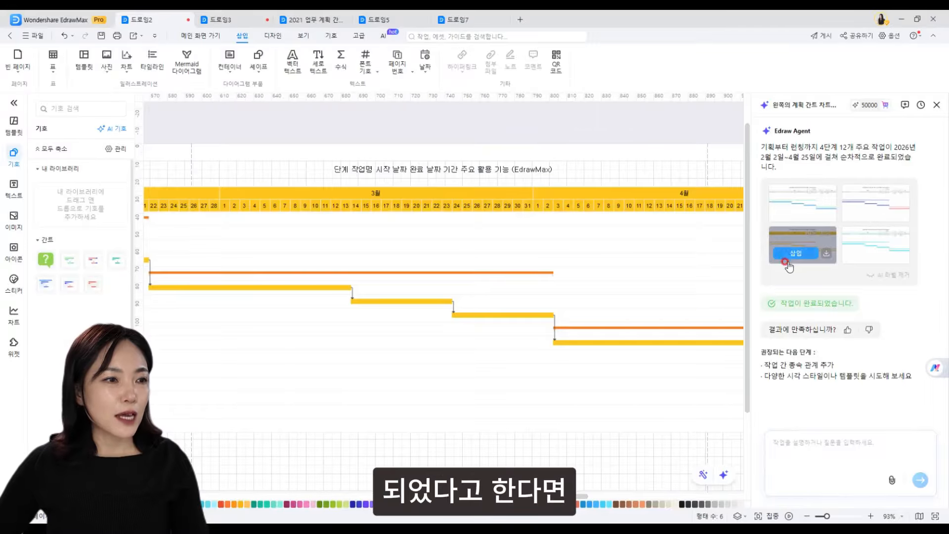
left_click(857, 236)
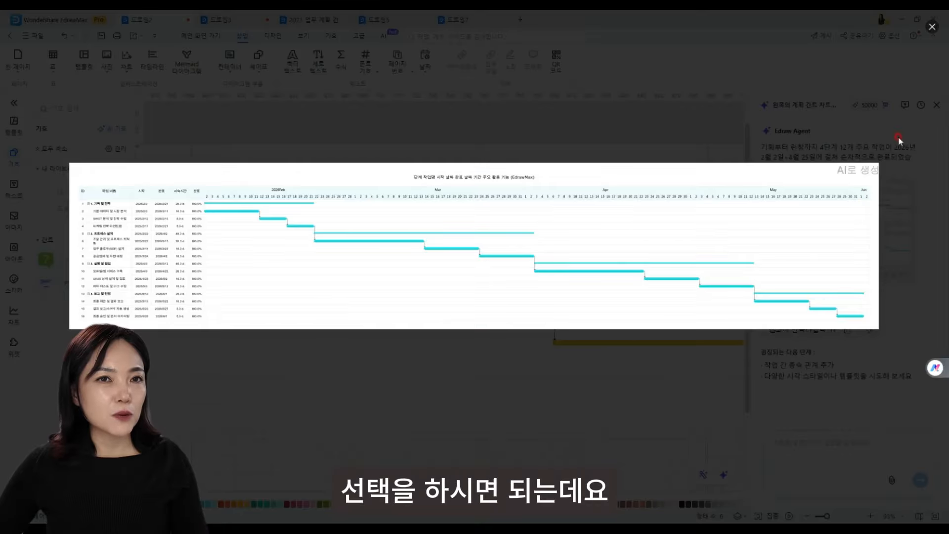
Close the preview and insert the second generated Gantt chart variant, with blue and red bars, into the drawing.
left_click(930, 28)
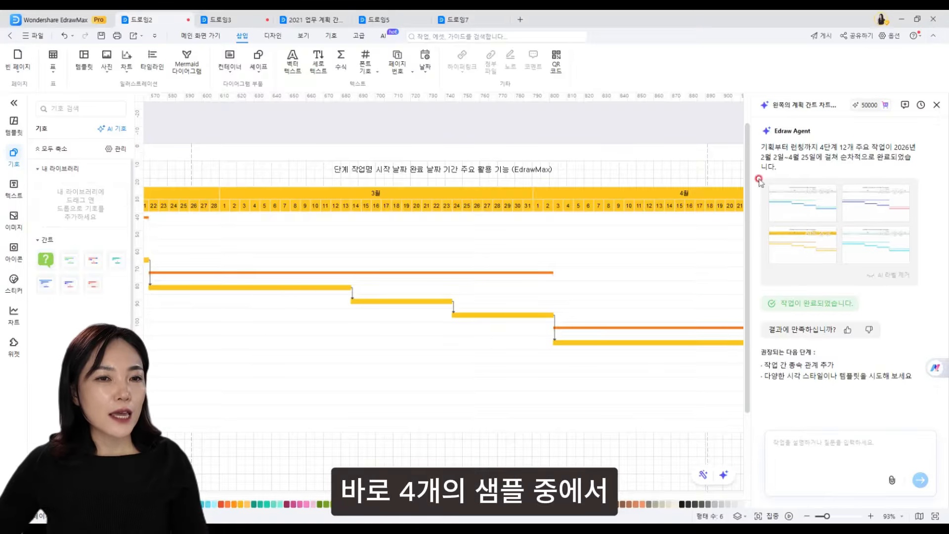
mouse_move(871, 212)
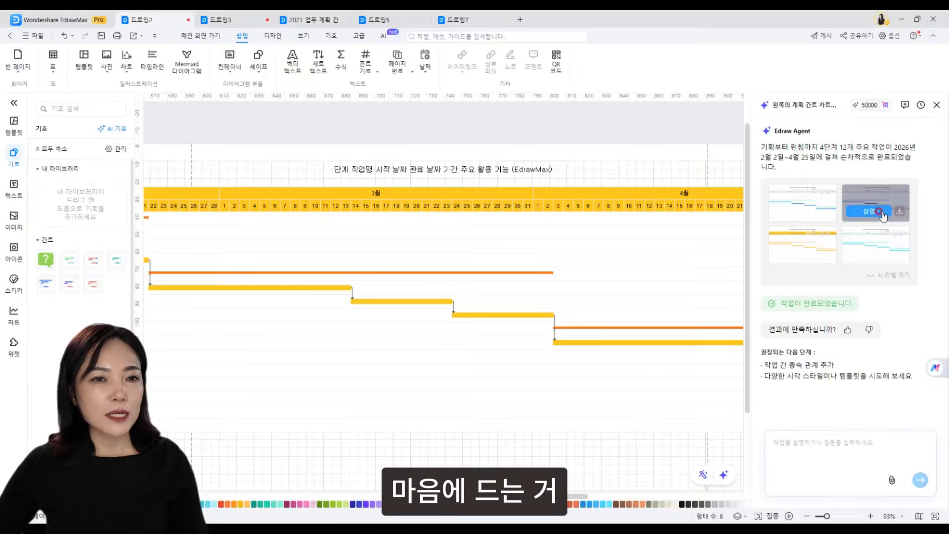
left_click(883, 214)
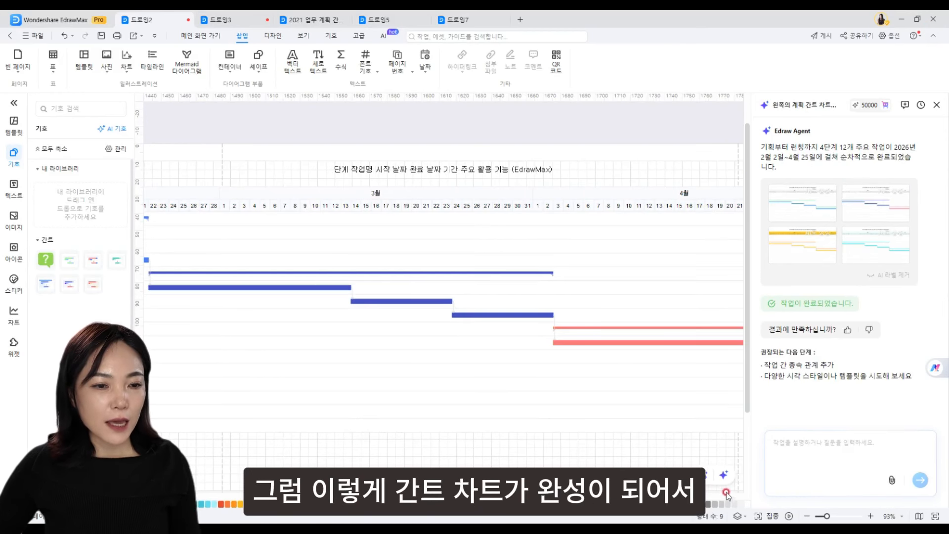
left_click_drag(826, 517, 823, 518)
left_click_drag(534, 496, 440, 496)
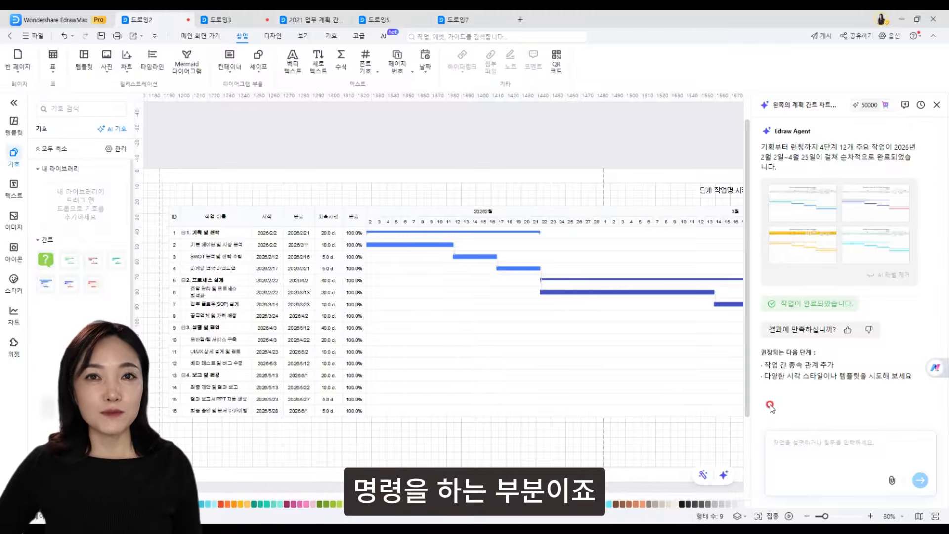
Send the agent the prompt "제목을 2026년 신규 서비스 런칭 프로젝트 일정으로 변경하고 폰트 크기는 20폰트로 작성해줘".
left_click(801, 445)
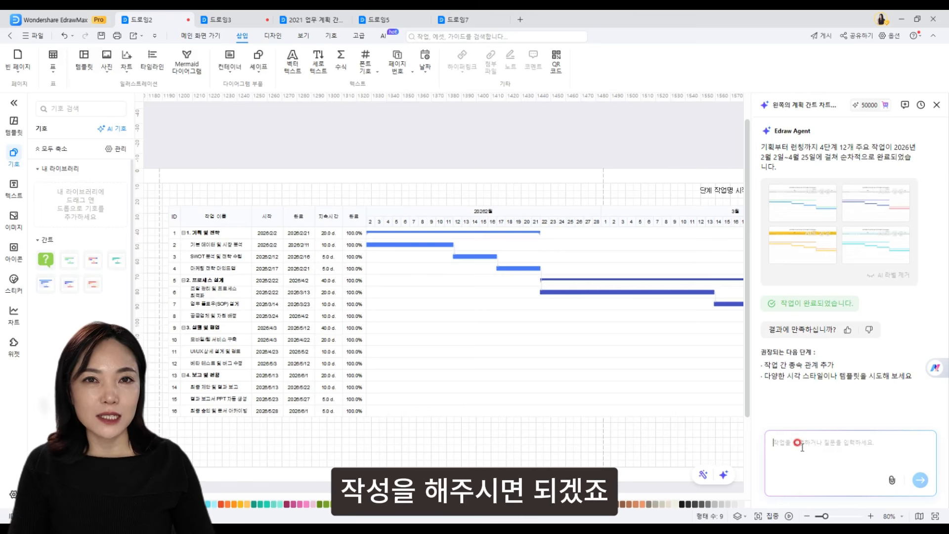
type("제목을 2026년 신규 서비스 런칭 프로젝트 일정으로 변경하고 폰트 크기는 20폰트로 작성해줘")
left_click(646, 488)
scroll(442, 204, "right", 10)
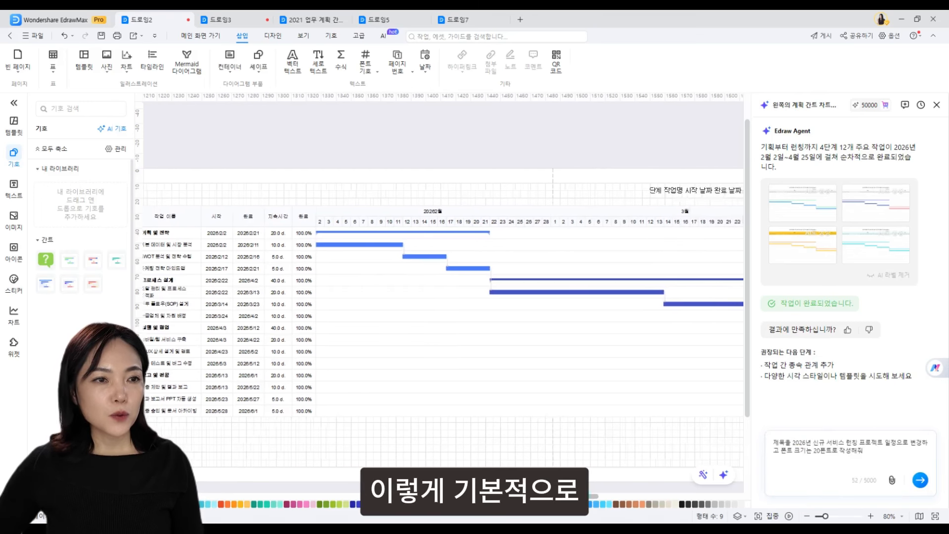
left_click(441, 203)
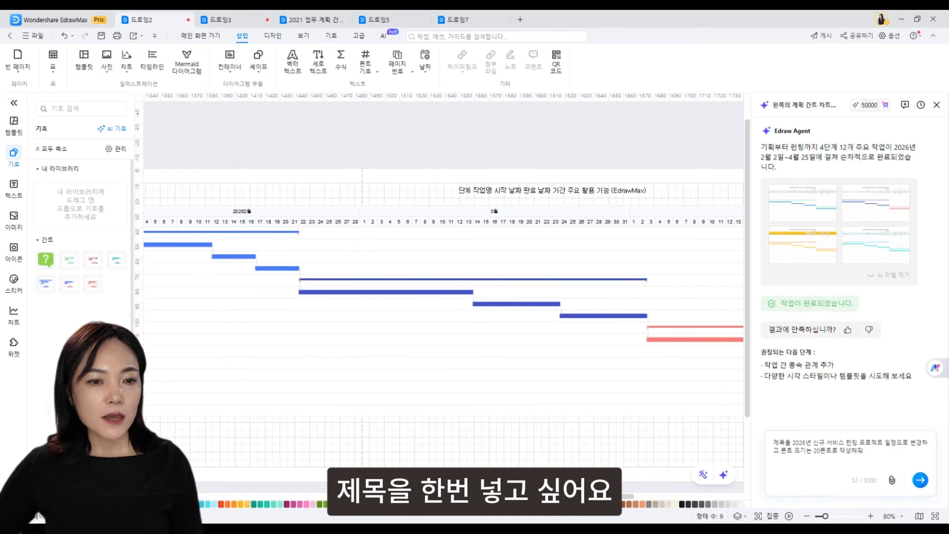
left_click(821, 441)
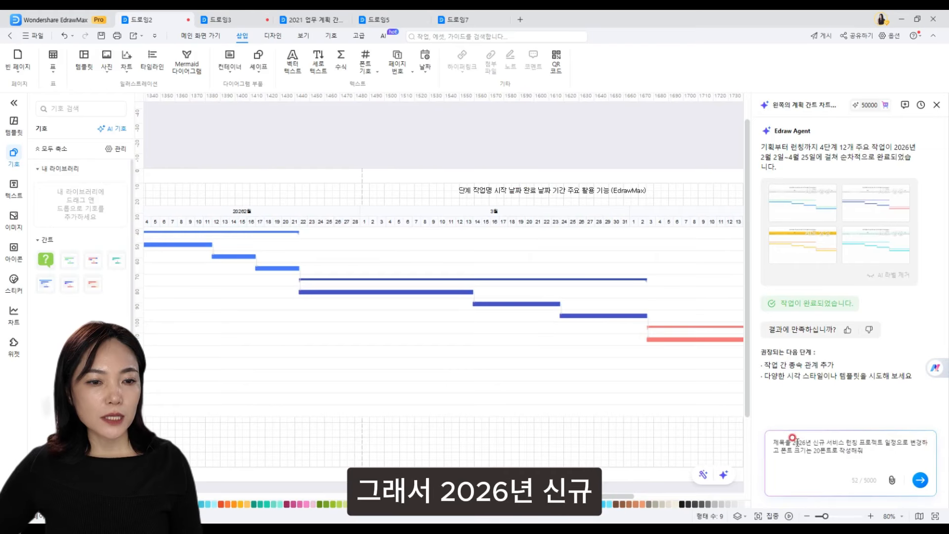
left_click_drag(793, 442, 896, 443)
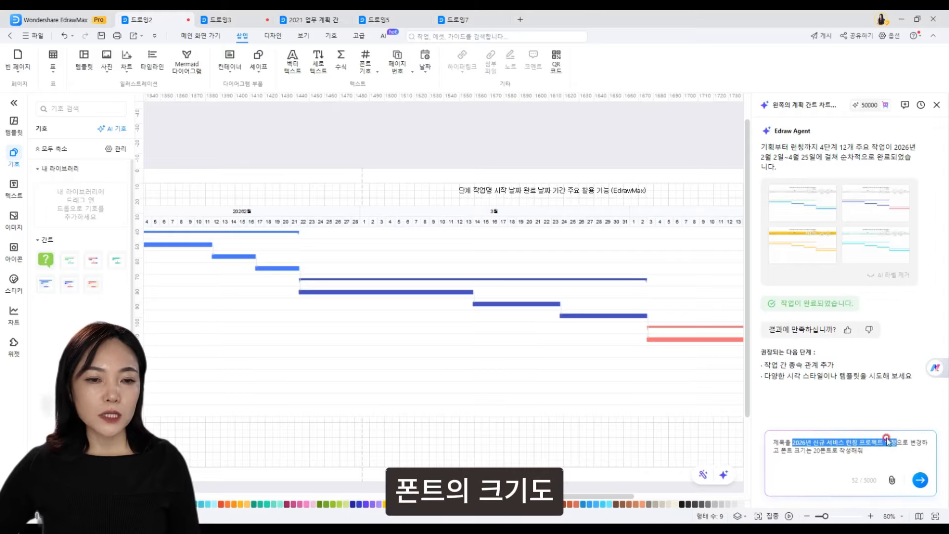
left_click(921, 480)
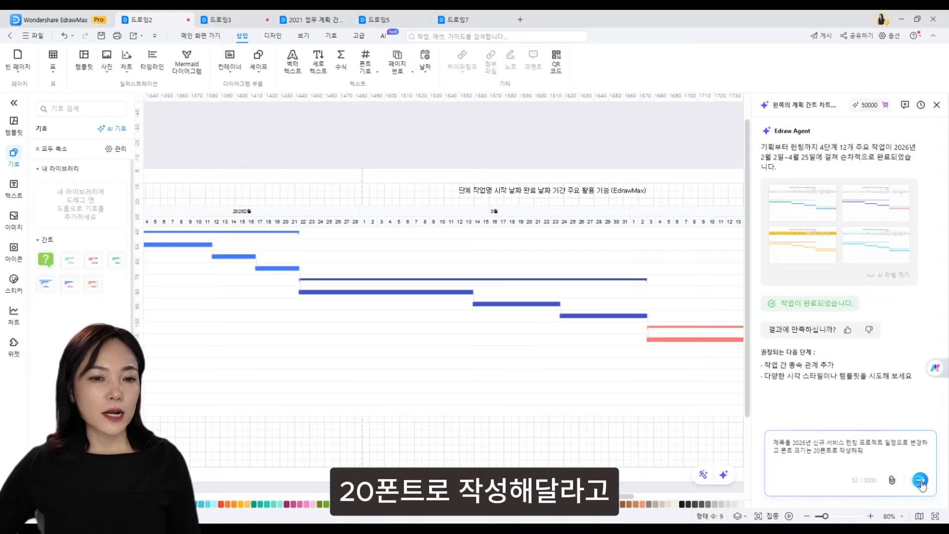
left_click(921, 480)
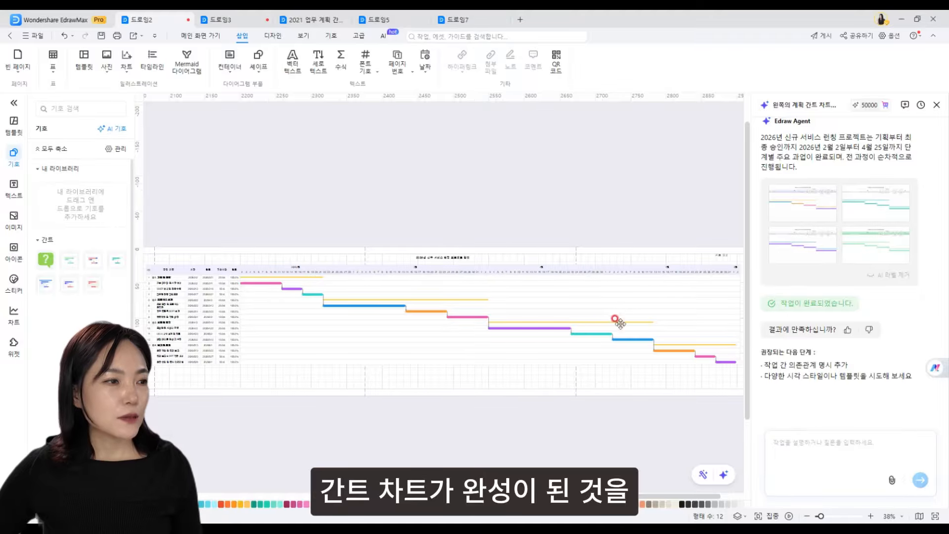
Inspect the new multicoloured Gantt chart's task table and browse the text layout, image, icon, sticker and chart libraries.
left_click_drag(822, 516, 830, 516)
left_click_drag(649, 502, 445, 501)
scroll(604, 287, "up", 2)
left_click(604, 287)
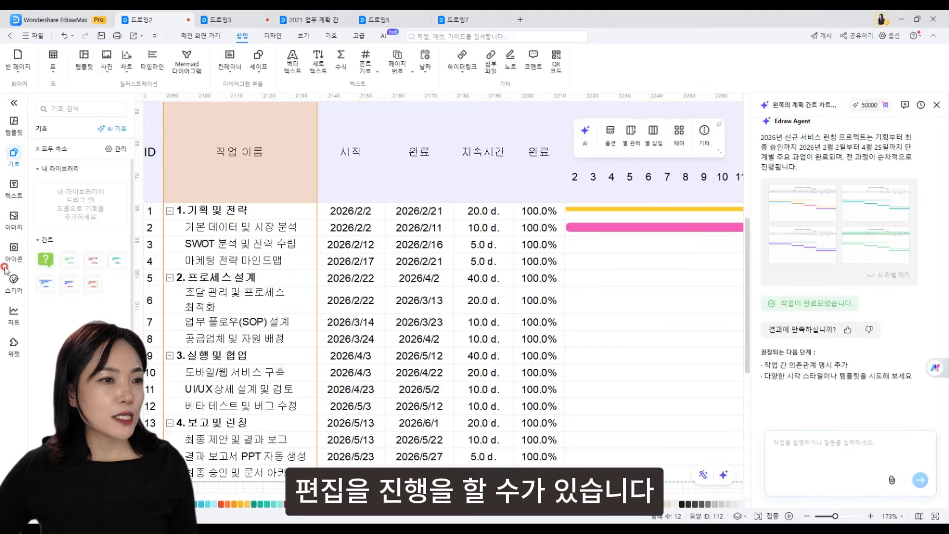
left_click(23, 193)
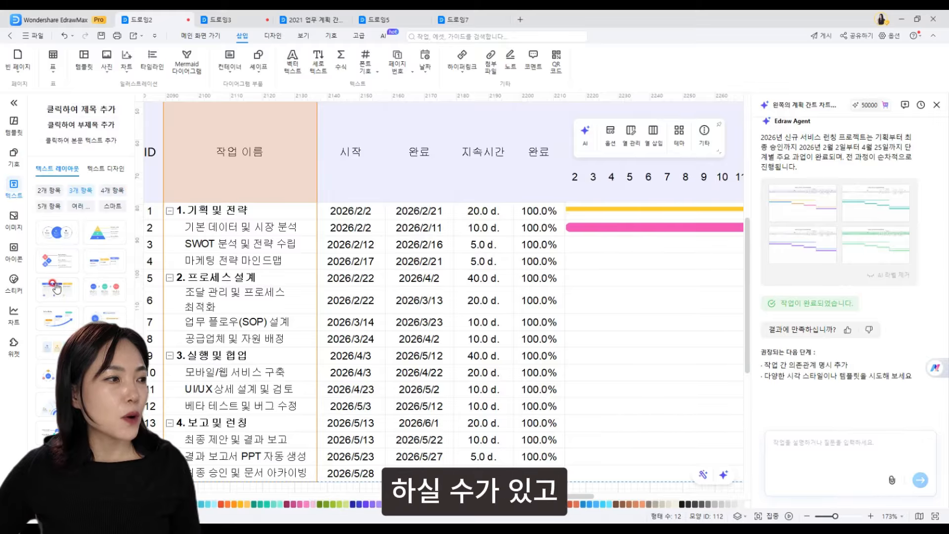
left_click(17, 219)
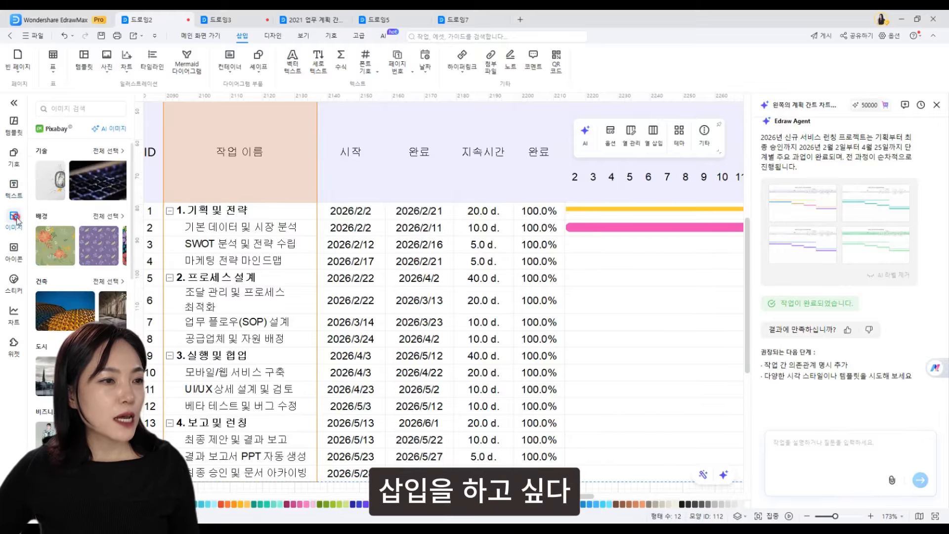
left_click(14, 249)
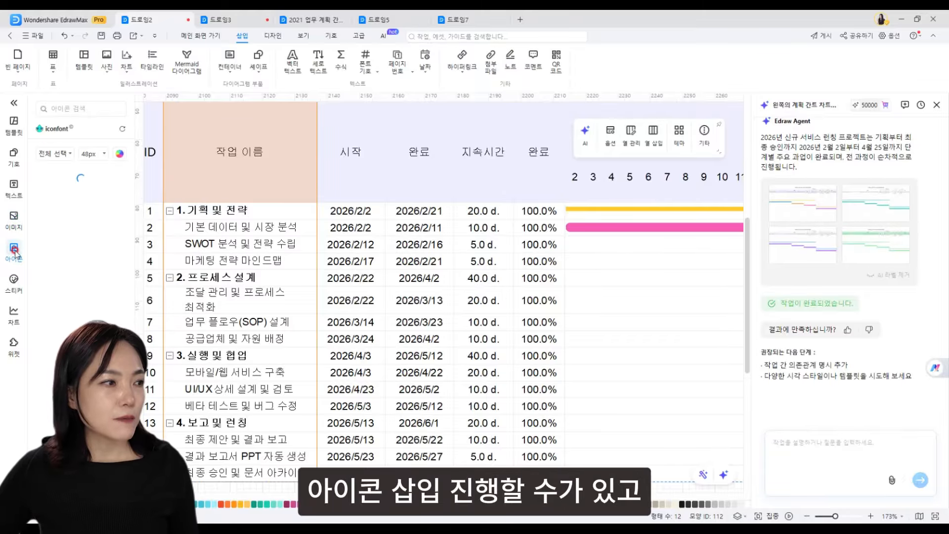
left_click(14, 280)
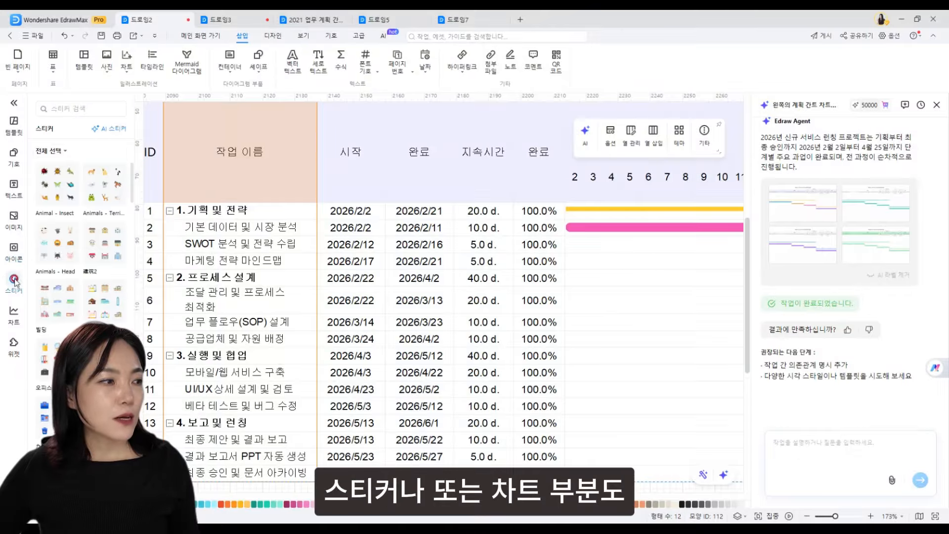
left_click(14, 319)
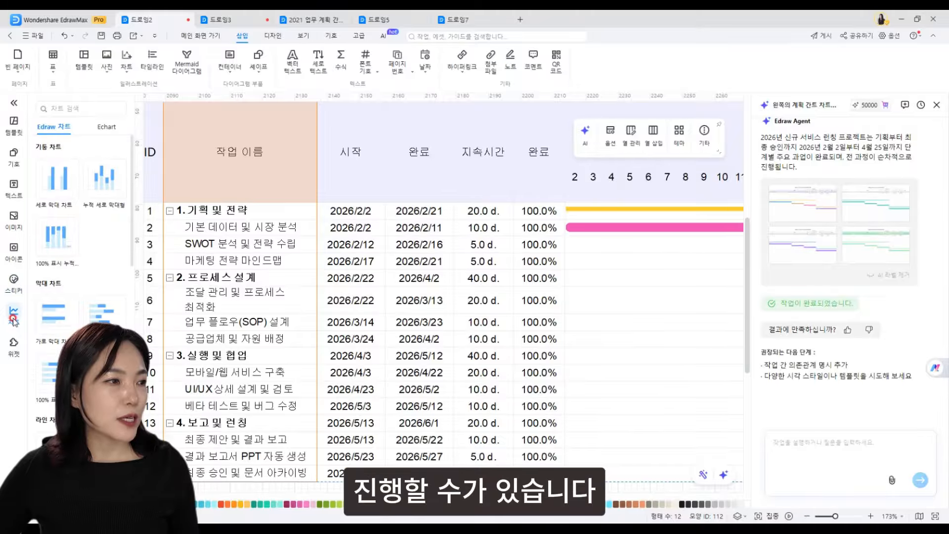
Insert the folder icon from the icon library, shrink it and place it beside the task name "1. 기획 및 전략".
left_click(13, 251)
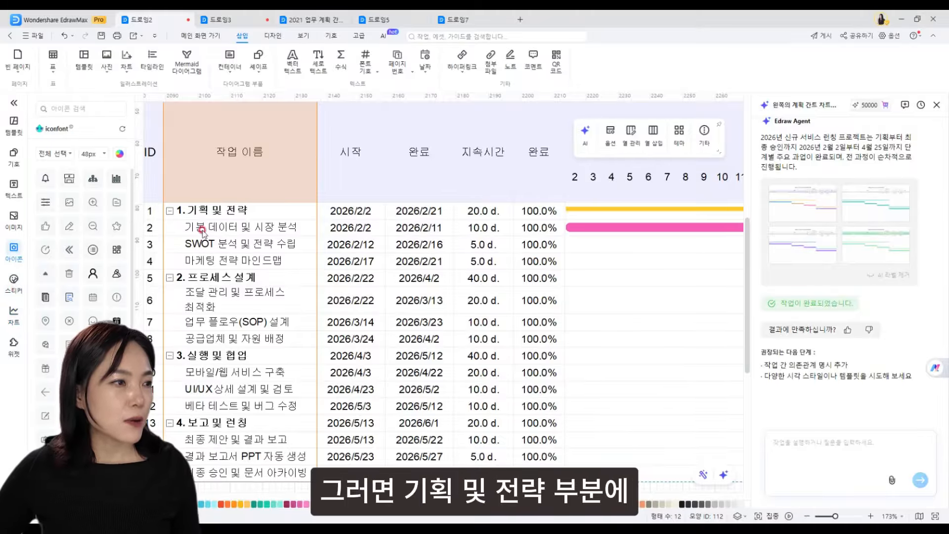
left_click(249, 214)
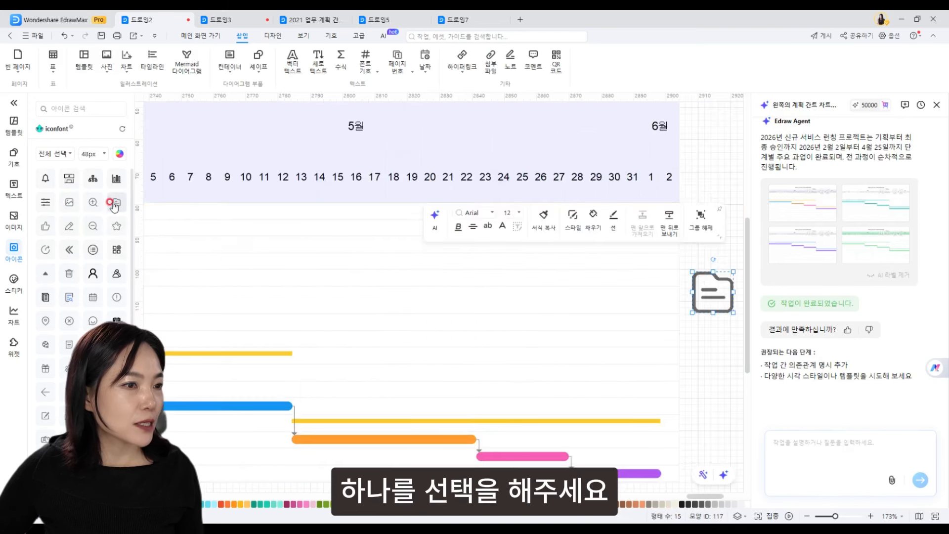
left_click_drag(114, 204, 414, 214)
left_click_drag(277, 240, 254, 225)
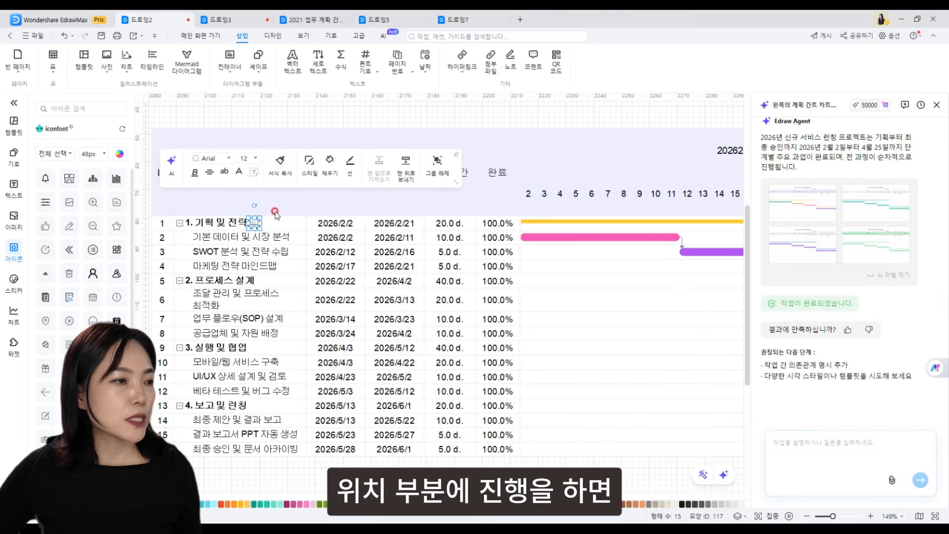
Fill the four phase rows 1, 5, 9 and 13 of the Gantt chart with dark green.
left_click(298, 221)
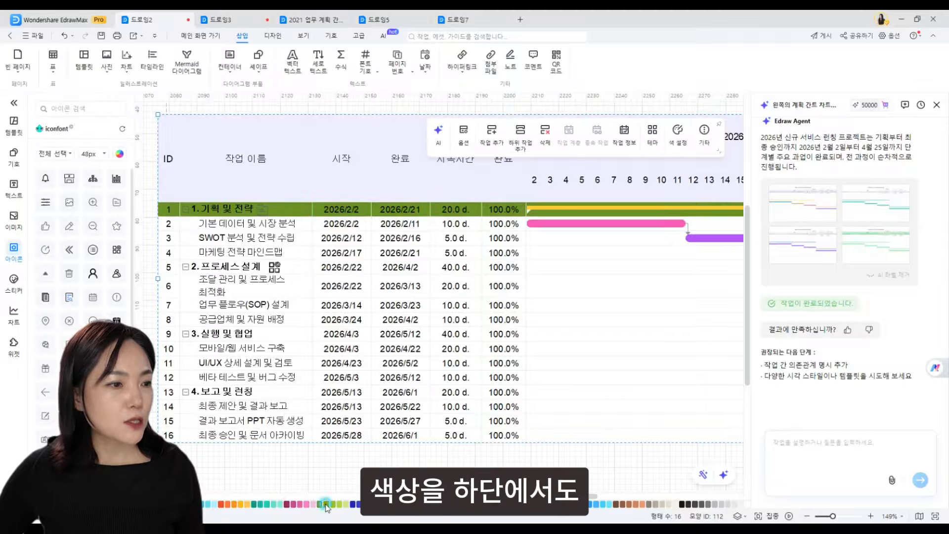
left_click(203, 267)
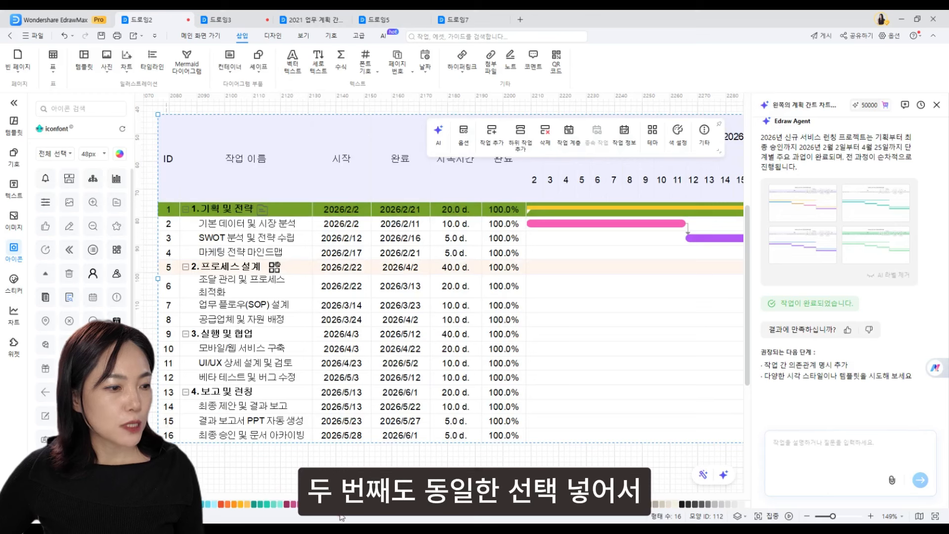
left_click(198, 333)
left_click(338, 505)
left_click(321, 504)
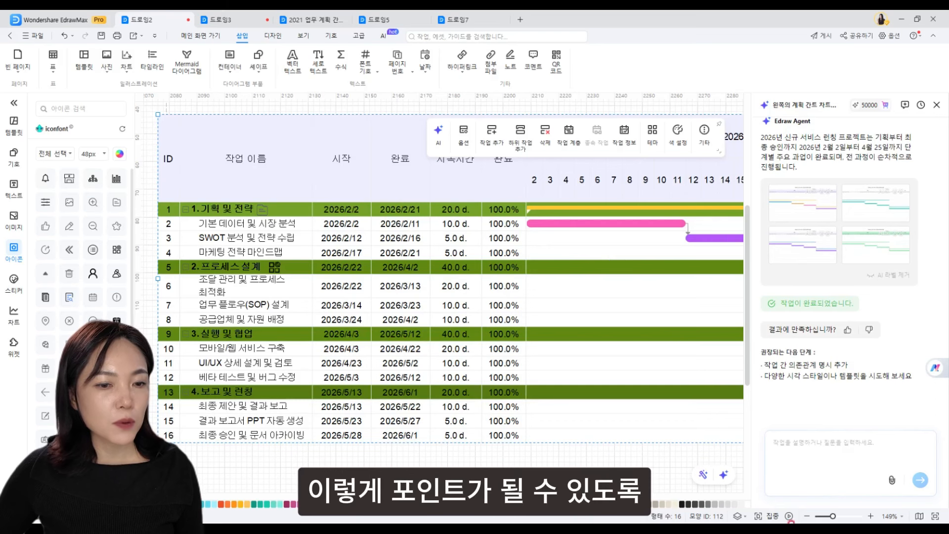
Open the list of other export formats for the finished Gantt chart, including Word, Excel and PPT.
left_click_drag(832, 516, 825, 516)
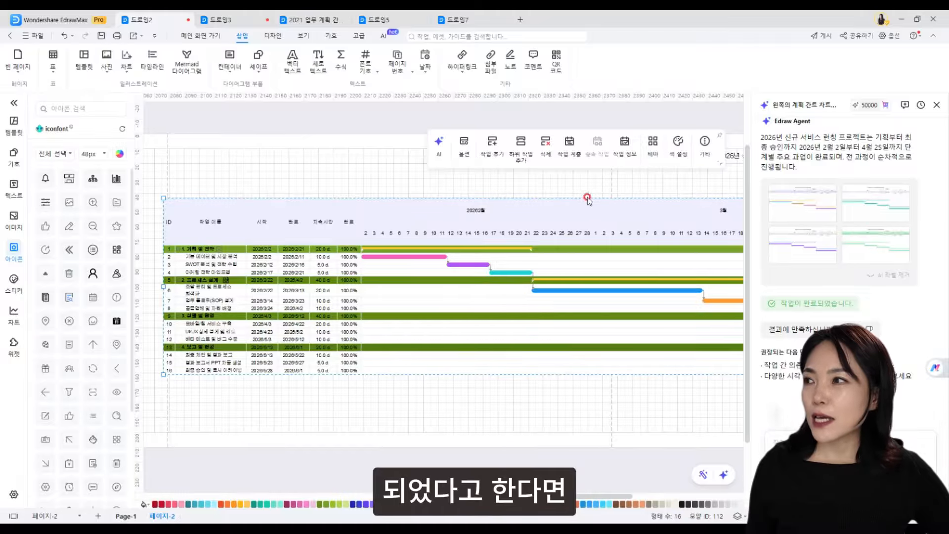
left_click(32, 36)
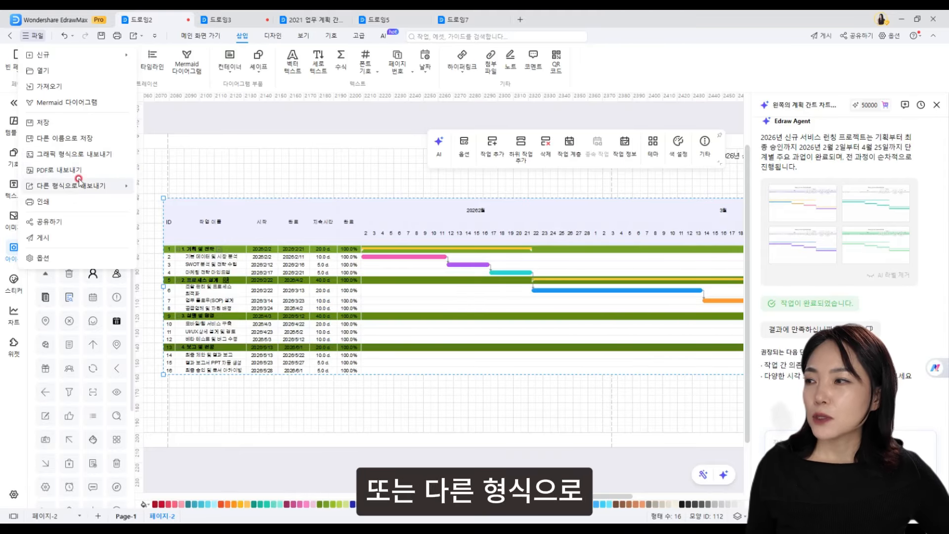
mouse_move(82, 188)
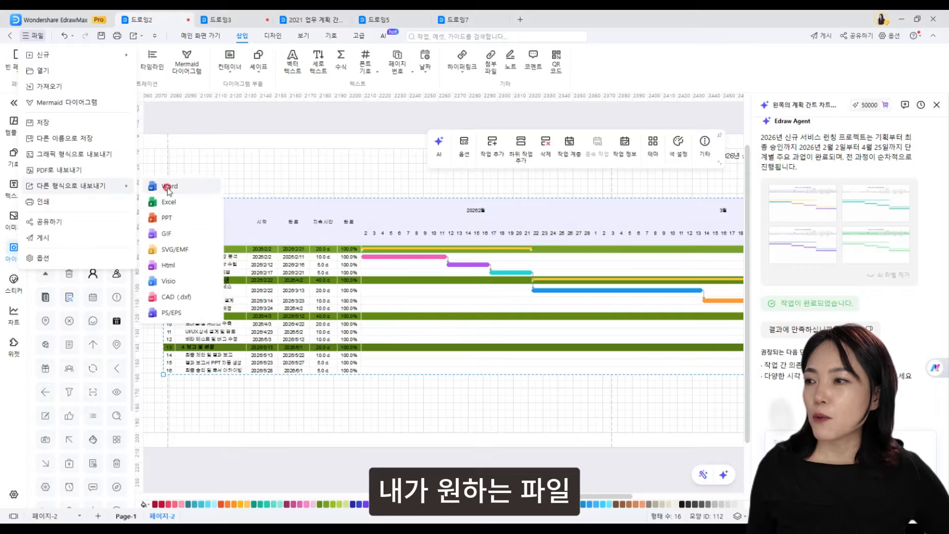